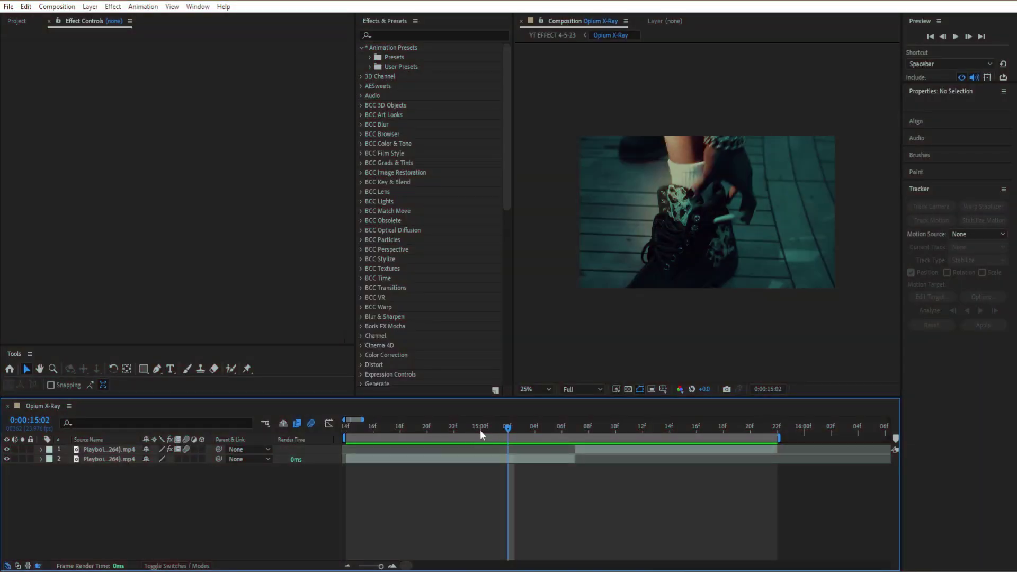
- Add a new adjustment layer above the two clips
{"action": "mouse_move", "coordinate": [481, 431]}
{"action": "left_mouse_down"}
{"action": "mouse_move", "coordinate": [561, 412]}
{"action": "mouse_move", "coordinate": [638, 418]}
{"action": "mouse_move", "coordinate": [461, 431]}
{"action": "left_mouse_up"}
{"action": "right_click", "coordinate": [294, 509]}
{"action": "mouse_move", "coordinate": [366, 364]}
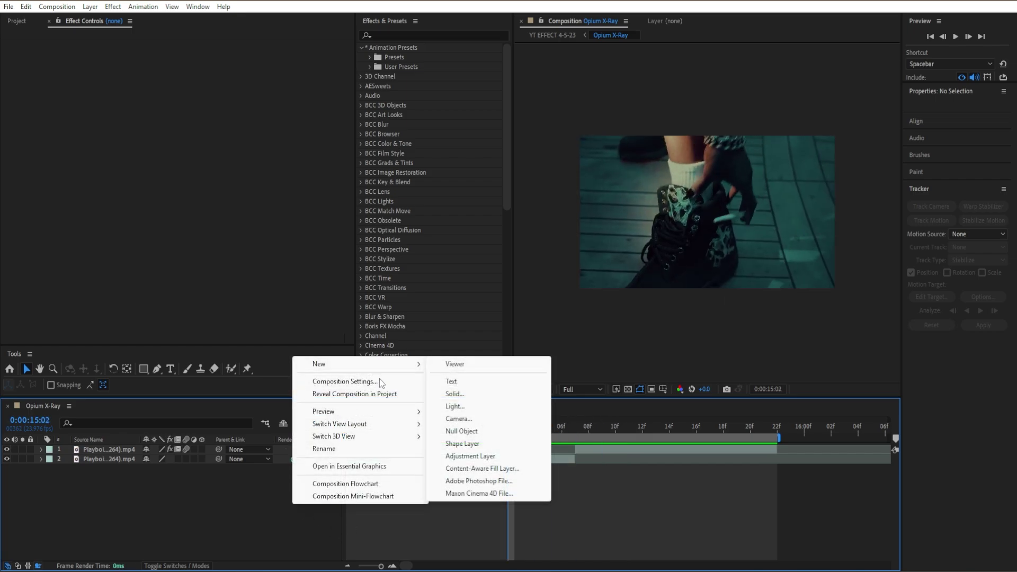
{"action": "left_click", "coordinate": [474, 456]}
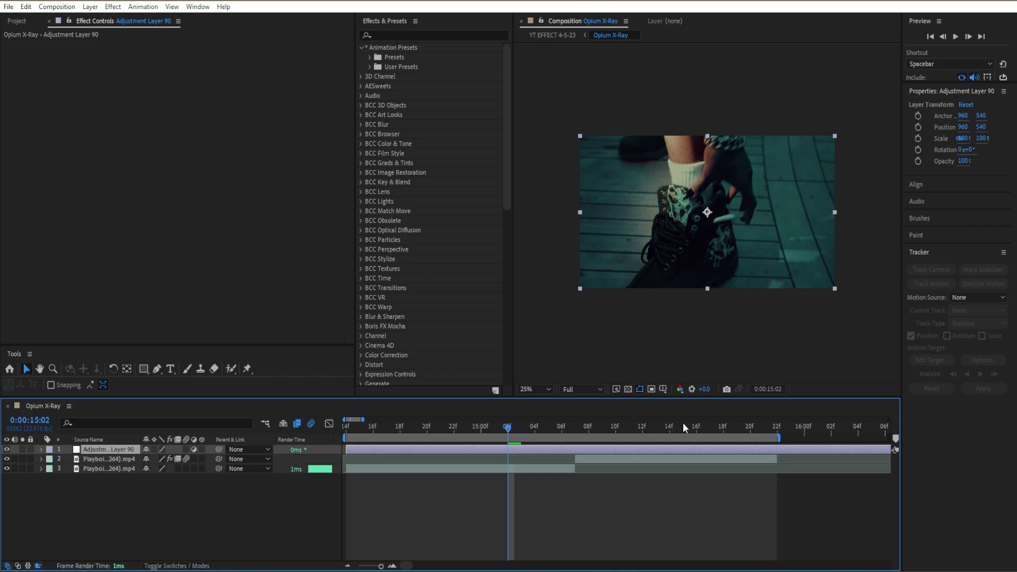
- Split the adjustment layer at 15:22 and delete the piece after it
{"action": "left_click_drag", "start_coordinate": [683, 422], "coordinate": [781, 446]}
{"action": "key", "text": "ctrl+shift+d"}
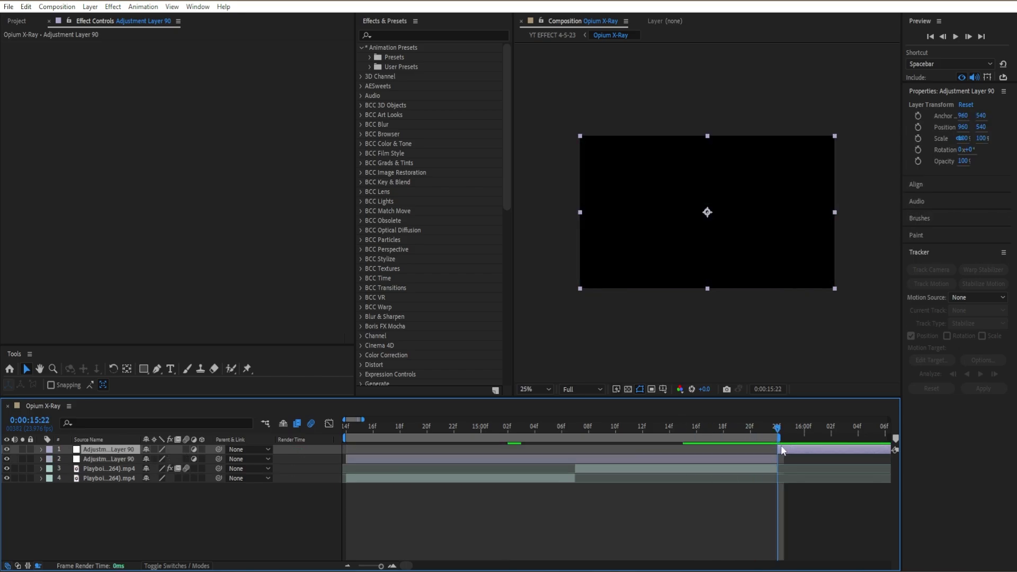
{"action": "key", "text": "Delete"}
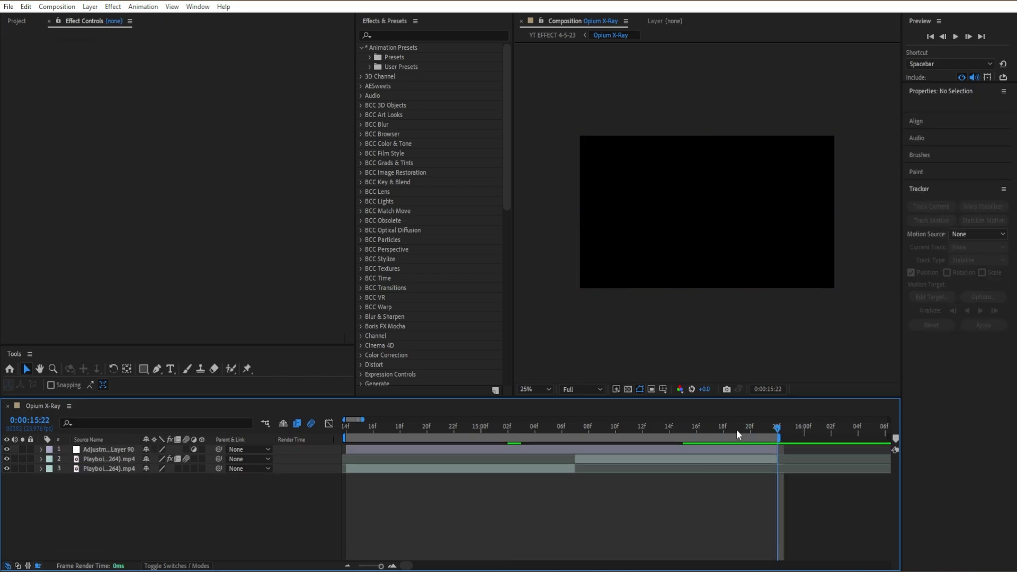
{"action": "left_click_drag", "start_coordinate": [739, 435], "coordinate": [495, 462]}
- Apply S_GlowEdges to the adjustment layer, found by searching '_glo'
{"action": "left_click", "coordinate": [434, 449]}
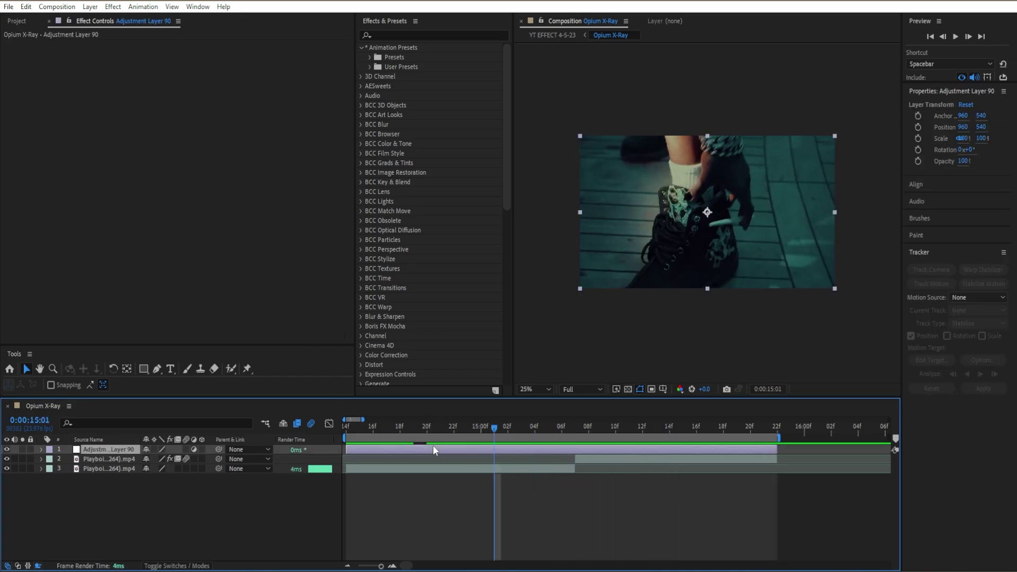
{"action": "left_click", "coordinate": [420, 34]}
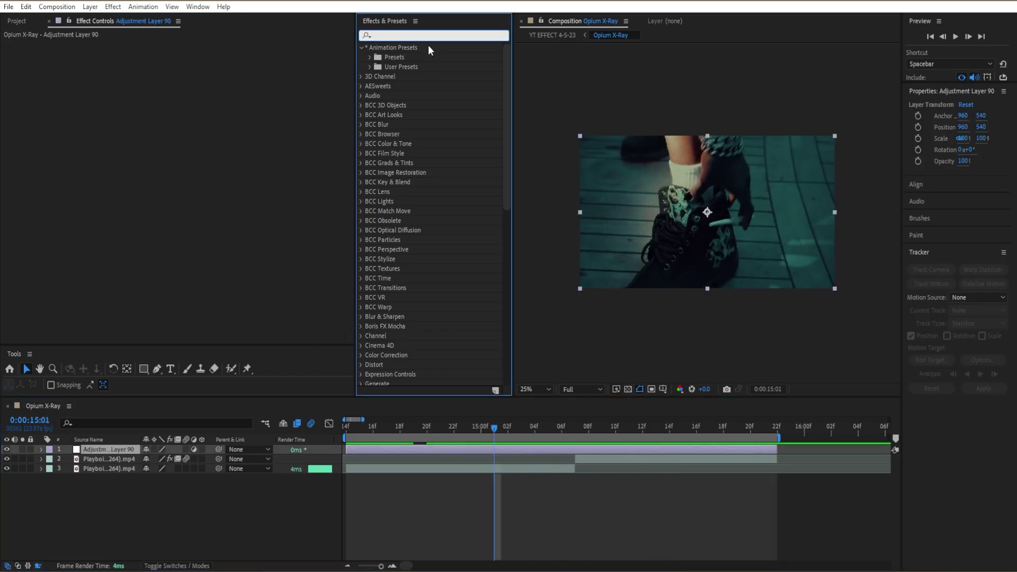
{"action": "type", "text": "_glo"}
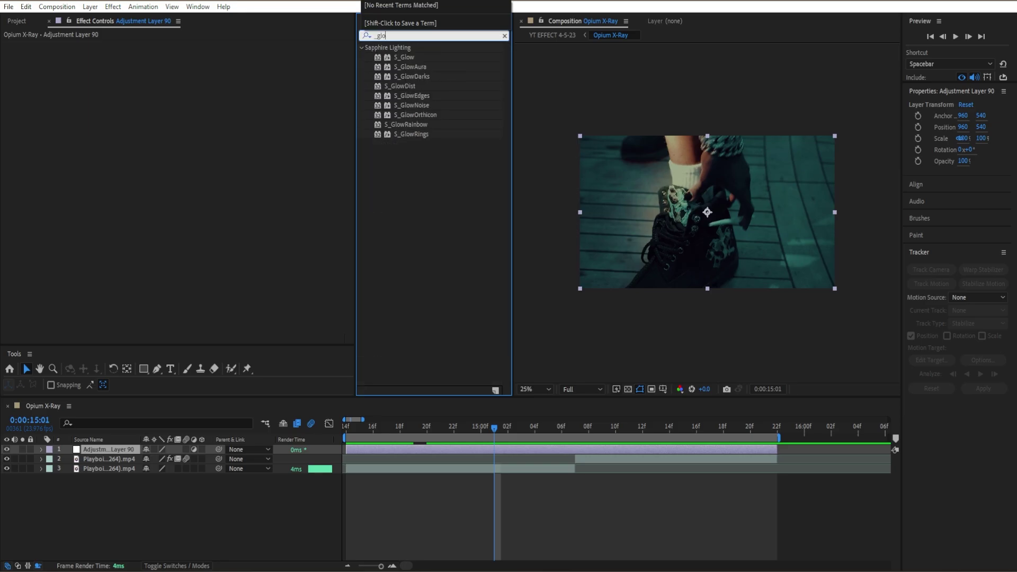
{"action": "double_click", "coordinate": [417, 96]}
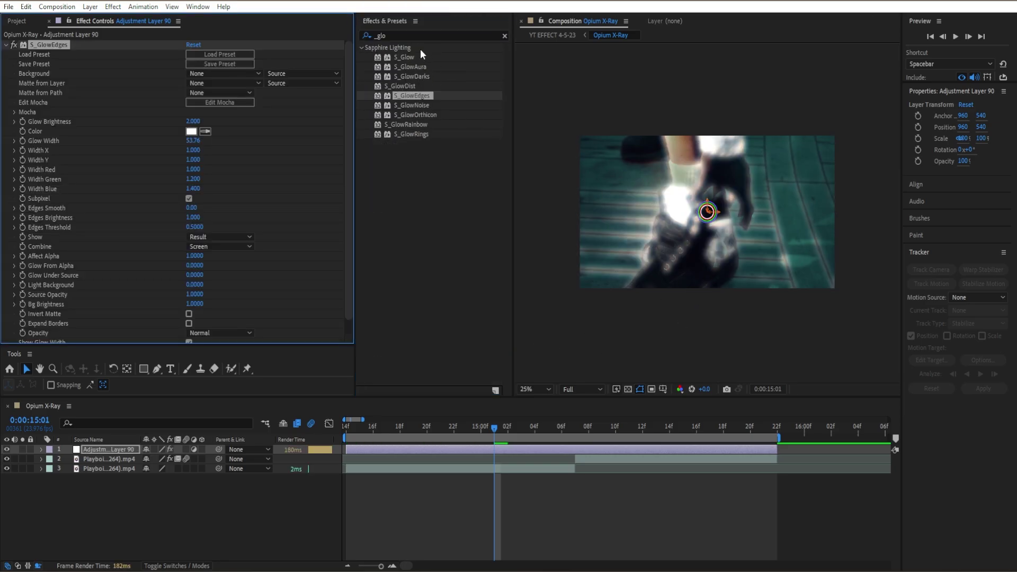
{"action": "left_click", "coordinate": [505, 36]}
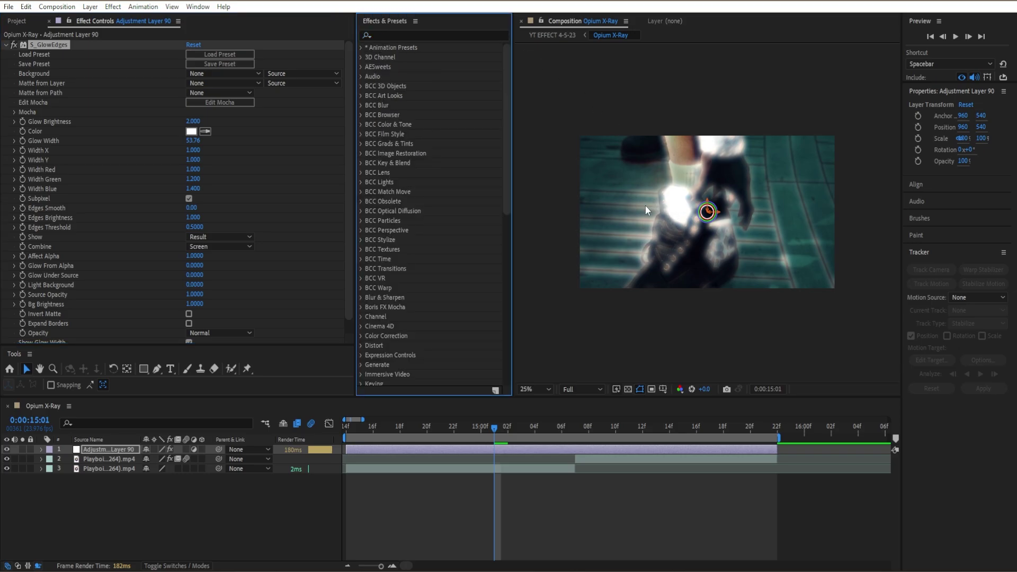
{"action": "left_click", "coordinate": [469, 451]}
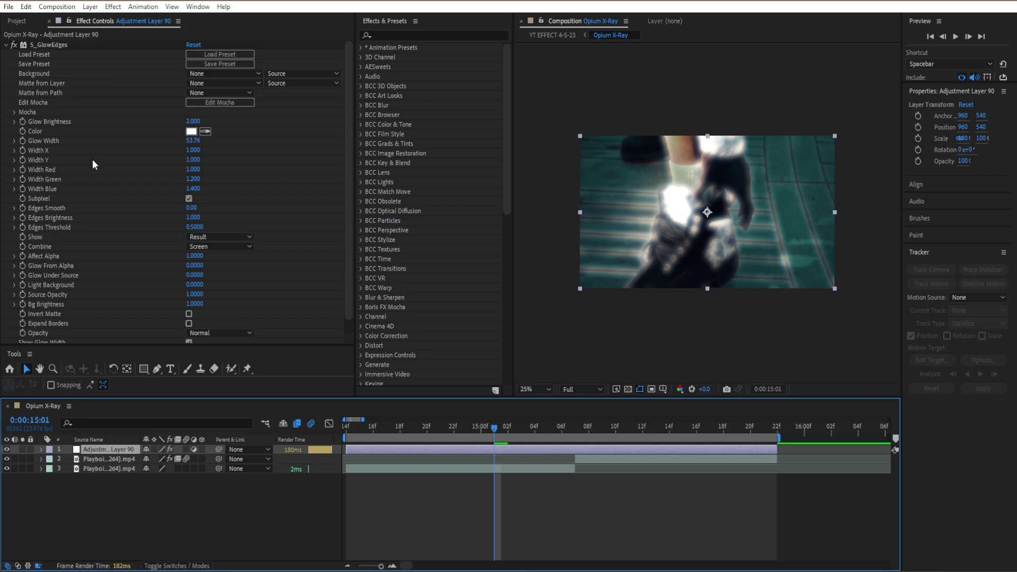
- Set the glow's Glow Brightness to 1.2 and Glow Width to 24
{"action": "left_click", "coordinate": [194, 121]}
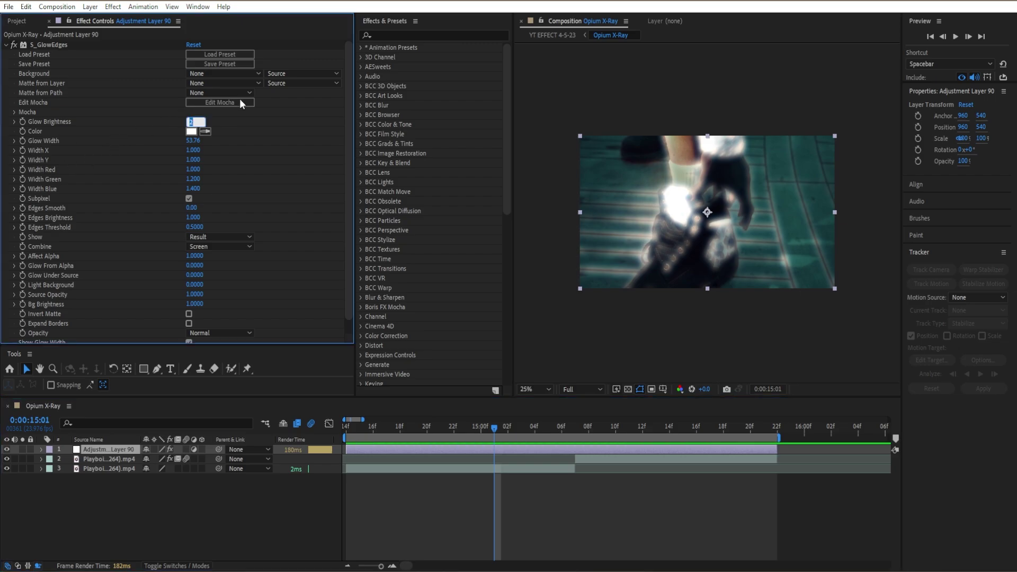
{"action": "type", "text": "1.2"}
{"action": "key", "text": "Return"}
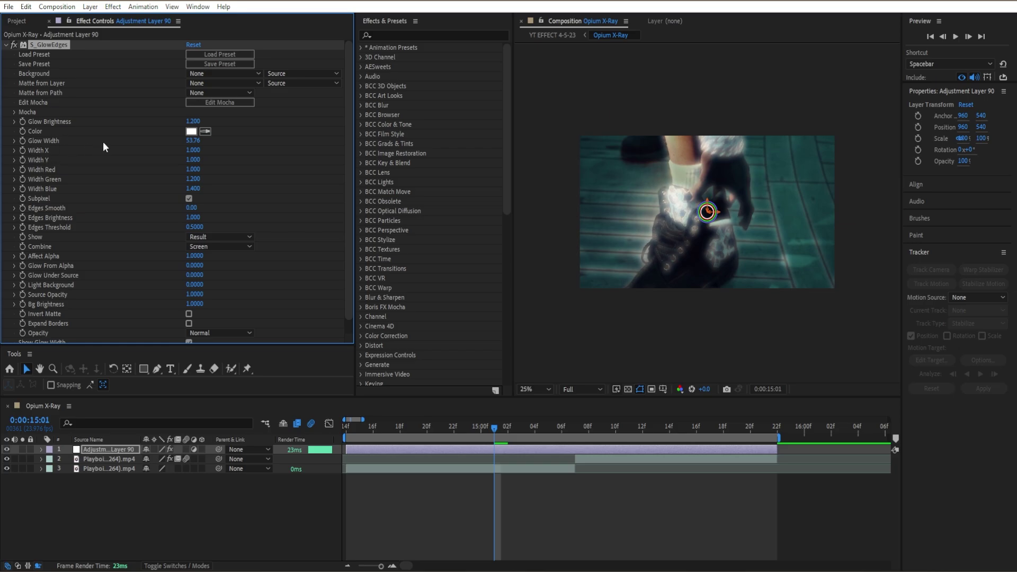
{"action": "left_click", "coordinate": [192, 141]}
{"action": "type", "text": "1"}
{"action": "key", "text": "BackSpace"}
{"action": "type", "text": "24"}
{"action": "key", "text": "Return"}
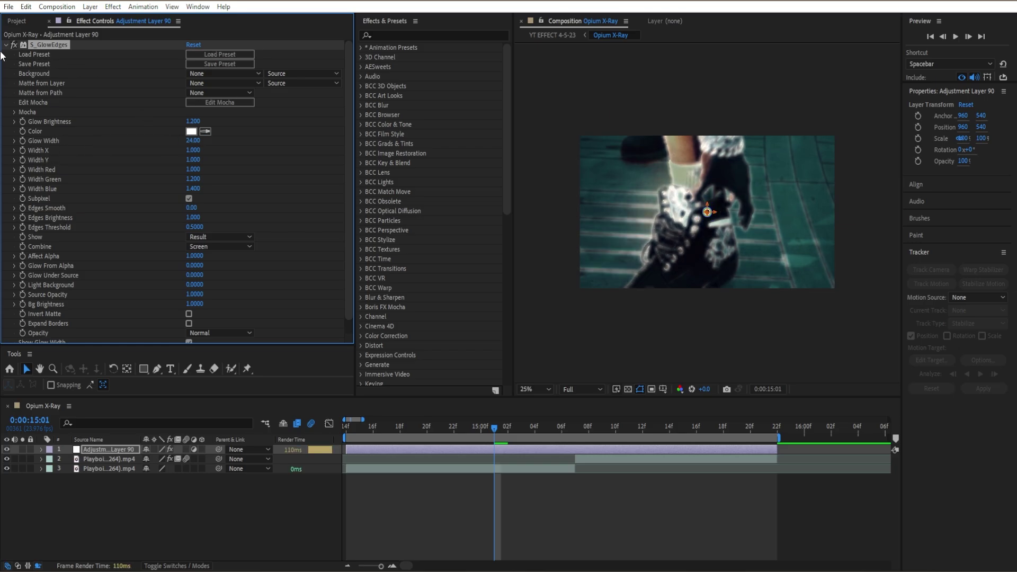
- Apply the Tritone effect to the adjustment layer, found by searching 'trit'
{"action": "left_click", "coordinate": [6, 45]}
{"action": "left_click", "coordinate": [428, 34]}
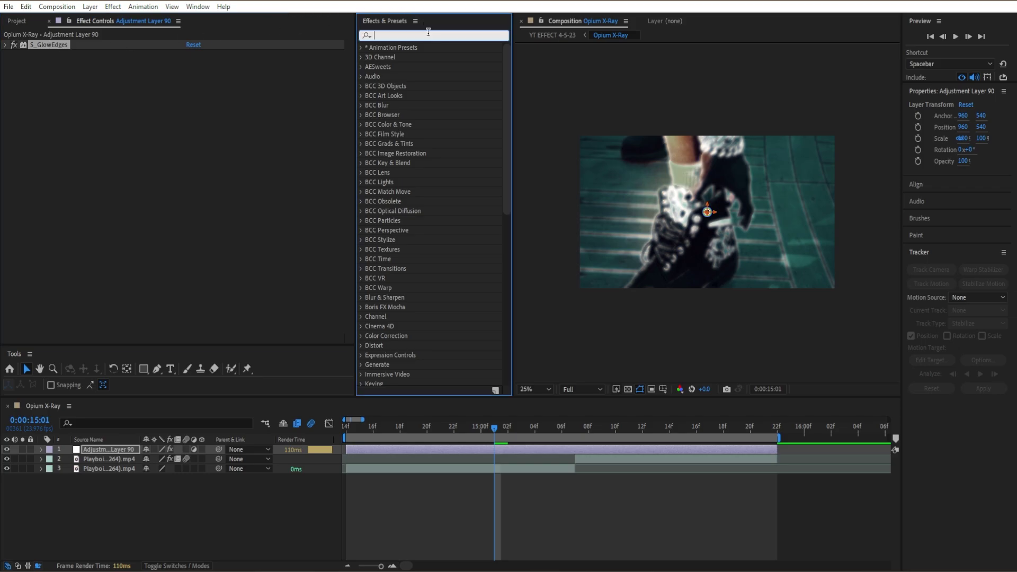
{"action": "type", "text": "trit"}
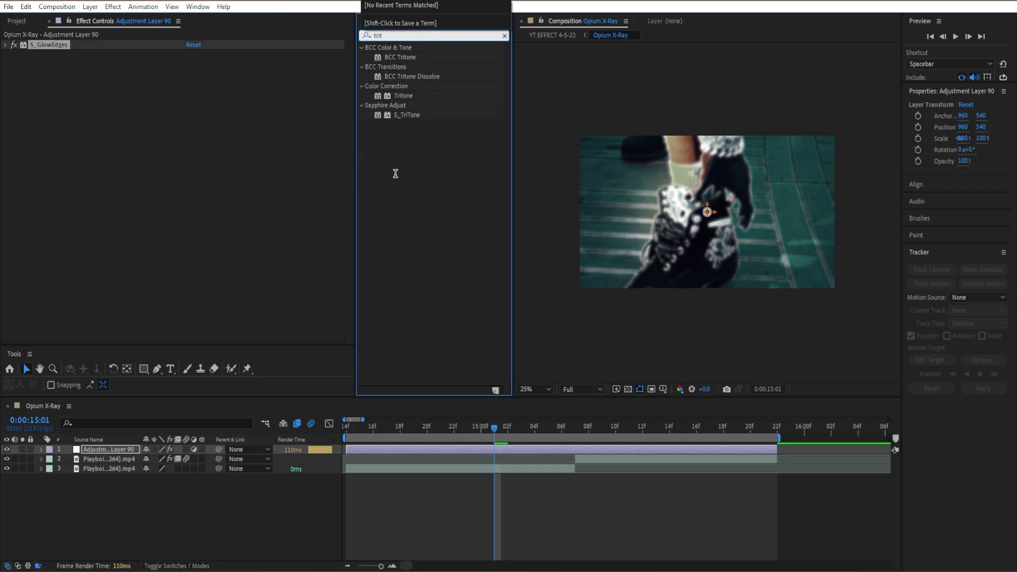
{"action": "left_click_drag", "start_coordinate": [400, 94], "coordinate": [211, 170]}
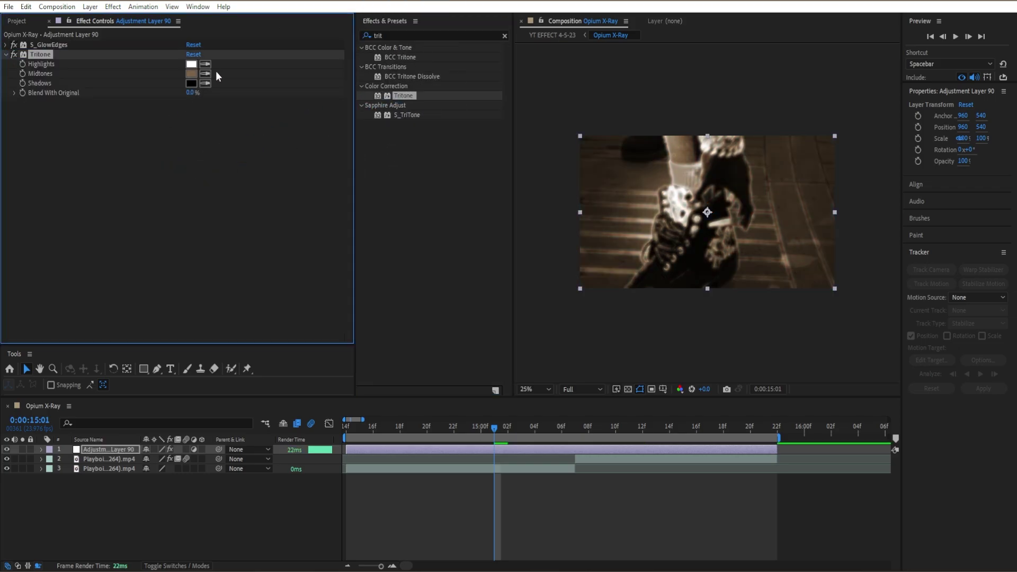
- Set Tritone's Midtones colour to dark grey 2D2C2C
{"action": "left_click", "coordinate": [191, 74]}
{"action": "left_click_drag", "start_coordinate": [172, 329], "coordinate": [117, 353]}
{"action": "left_click", "coordinate": [344, 239]}
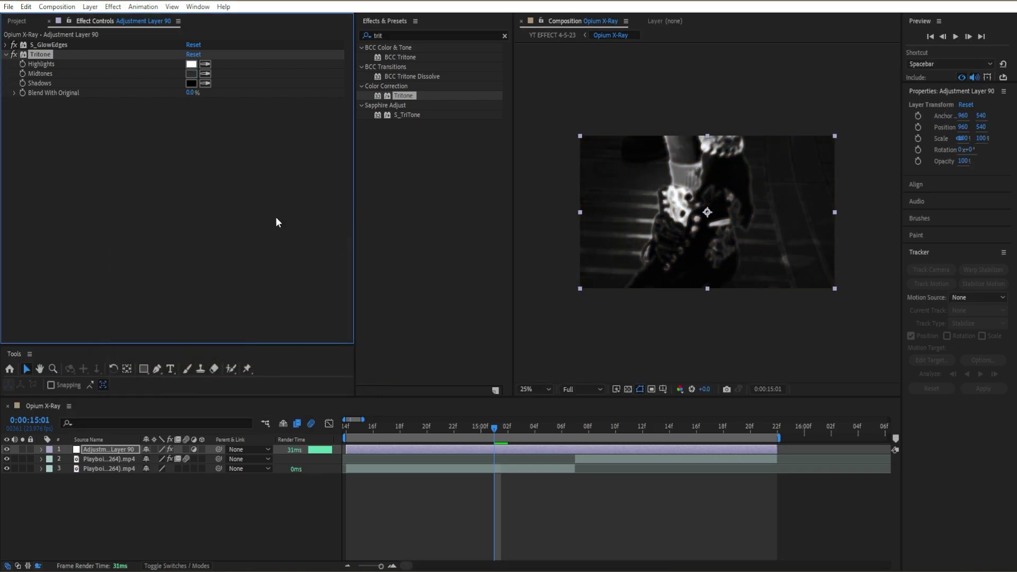
{"action": "left_click", "coordinate": [7, 56]}
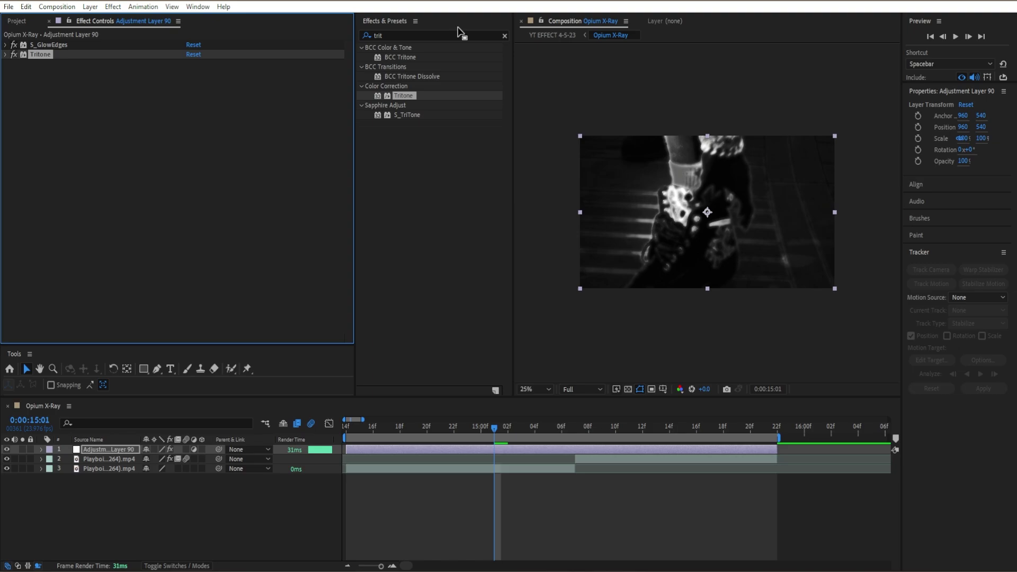
{"action": "left_click", "coordinate": [505, 36]}
- Apply S_BokehLights to the adjustment layer, found by searching 'S_bo'
{"action": "left_click", "coordinate": [497, 36]}
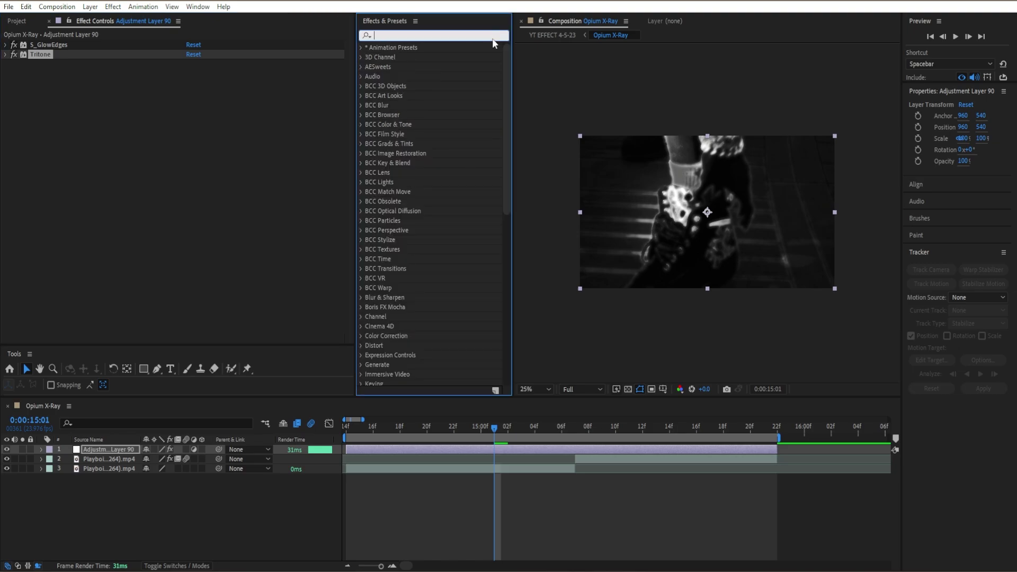
{"action": "type", "text": "S_bo"}
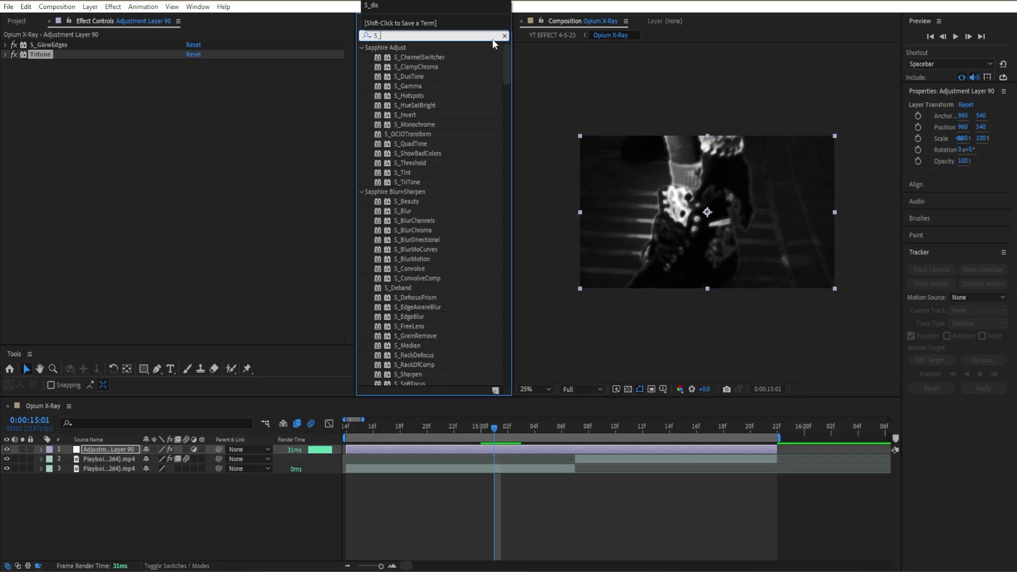
{"action": "double_click", "coordinate": [421, 56]}
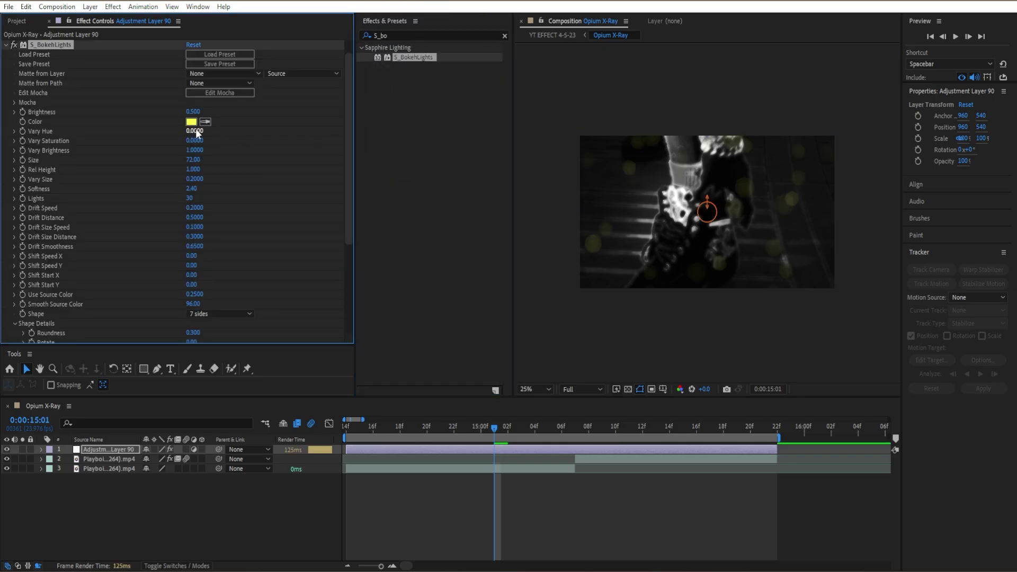
- Change the bokeh Color to grey 5F5F5F and set Size to 151
{"action": "left_click", "coordinate": [192, 122]}
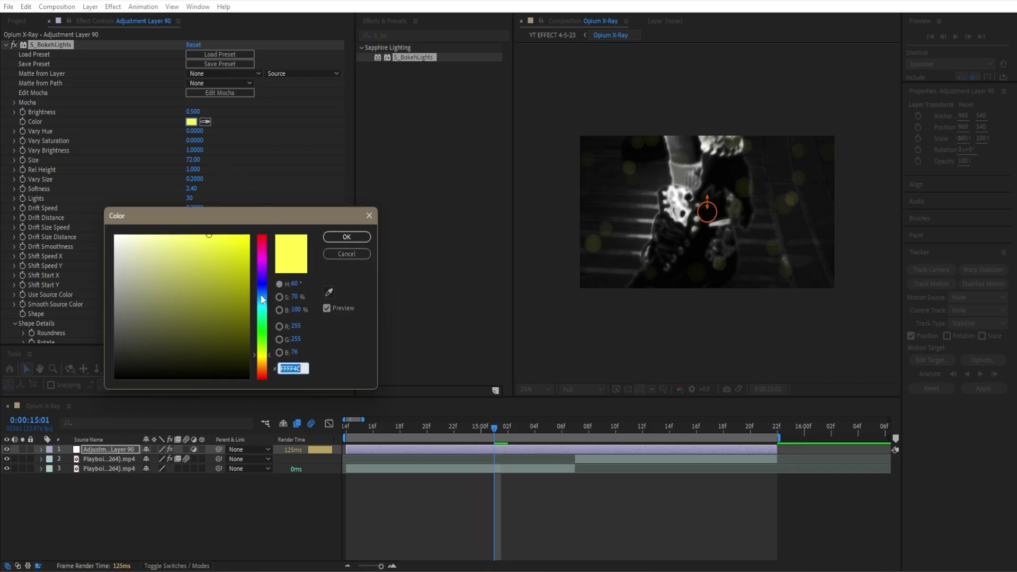
{"action": "mouse_move", "coordinate": [180, 312]}
{"action": "left_mouse_down"}
{"action": "mouse_move", "coordinate": [159, 336]}
{"action": "mouse_move", "coordinate": [116, 351]}
{"action": "mouse_move", "coordinate": [106, 310]}
{"action": "mouse_move", "coordinate": [93, 330]}
{"action": "mouse_move", "coordinate": [86, 318]}
{"action": "mouse_move", "coordinate": [83, 242]}
{"action": "mouse_move", "coordinate": [68, 324]}
{"action": "mouse_move", "coordinate": [100, 319]}
{"action": "left_mouse_up"}
{"action": "left_click", "coordinate": [350, 236]}
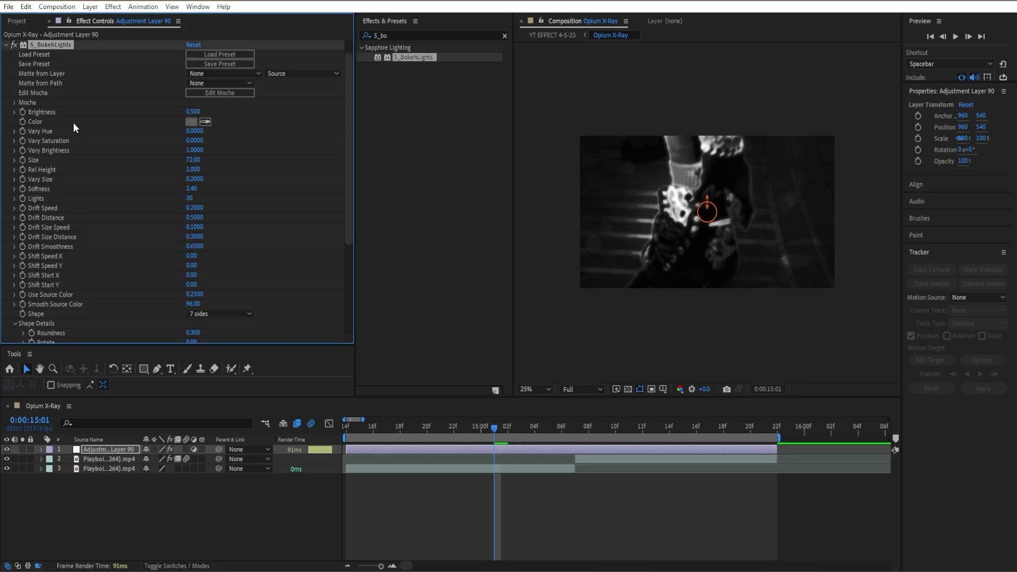
{"action": "left_click", "coordinate": [192, 159]}
{"action": "key", "text": "Return"}
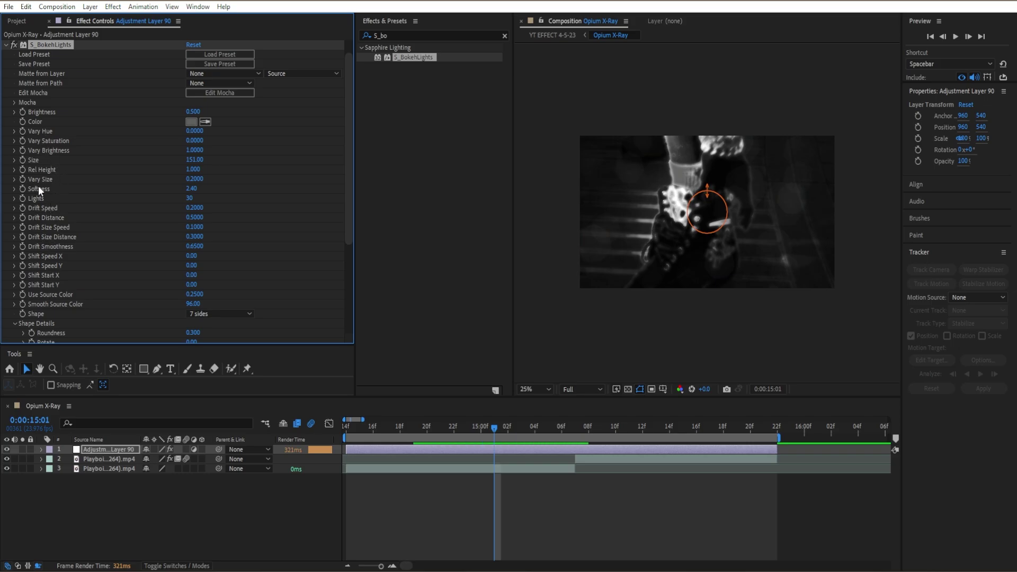
- Set S_BokehLights Softness to 63, Lights to 26 and Drift Speed to about 3.36
{"action": "left_click", "coordinate": [200, 189]}
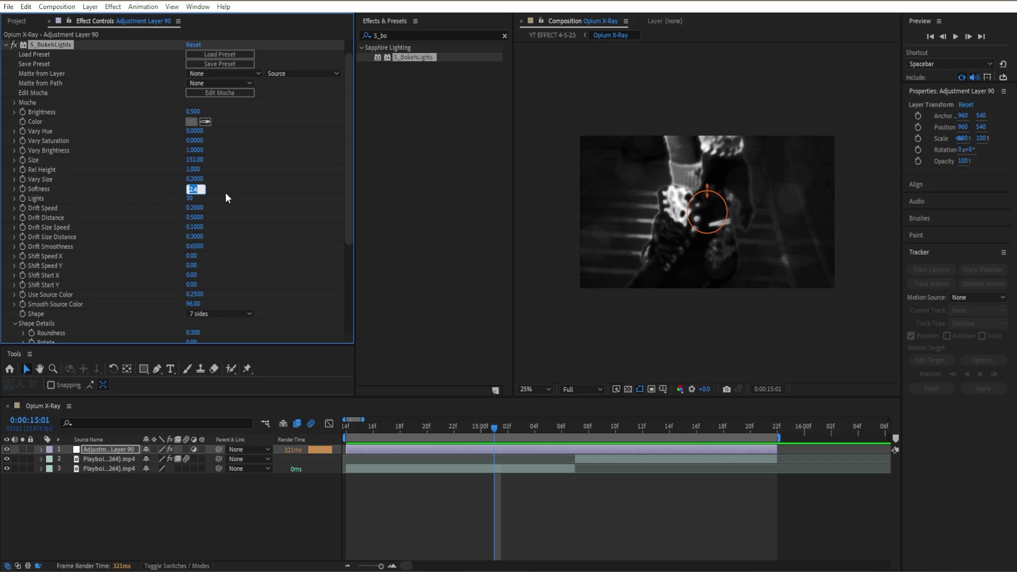
{"action": "type", "text": "63"}
{"action": "key", "text": "Return"}
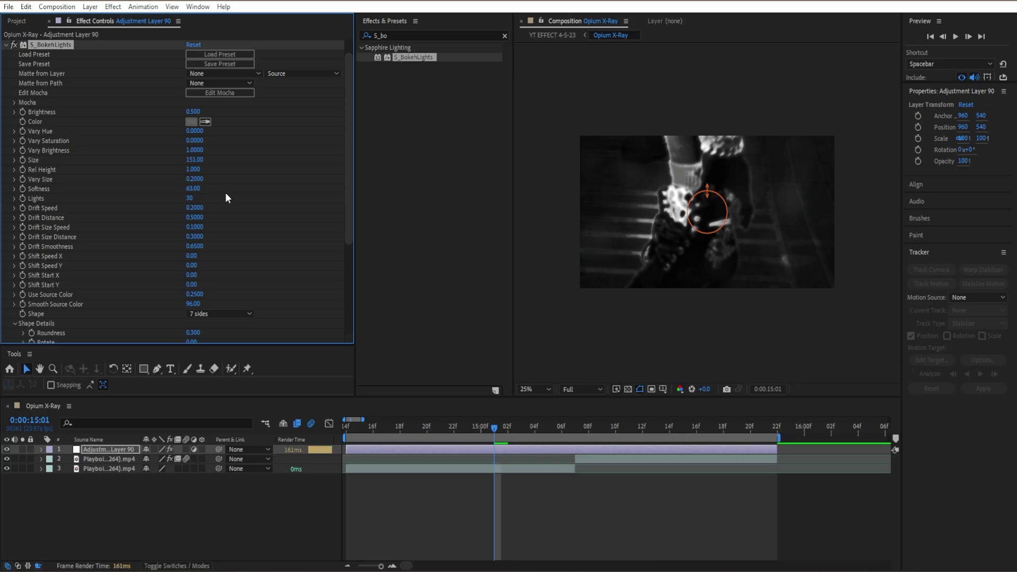
{"action": "left_click", "coordinate": [190, 198]}
{"action": "type", "text": "12"}
{"action": "key", "text": "Return"}
{"action": "left_click_drag", "start_coordinate": [180, 200], "coordinate": [265, 207]}
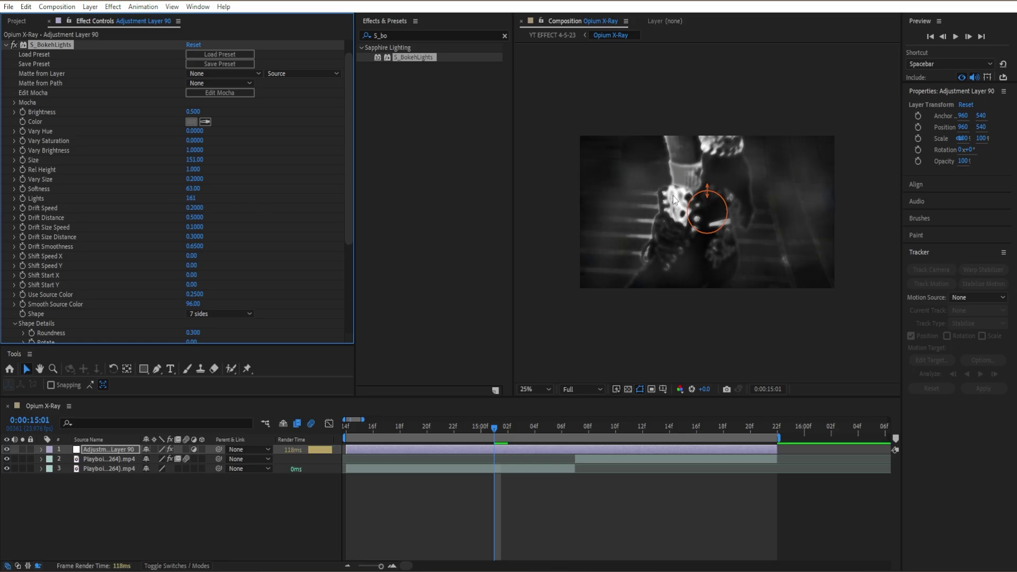
{"action": "left_click_drag", "start_coordinate": [191, 198], "coordinate": [136, 215]}
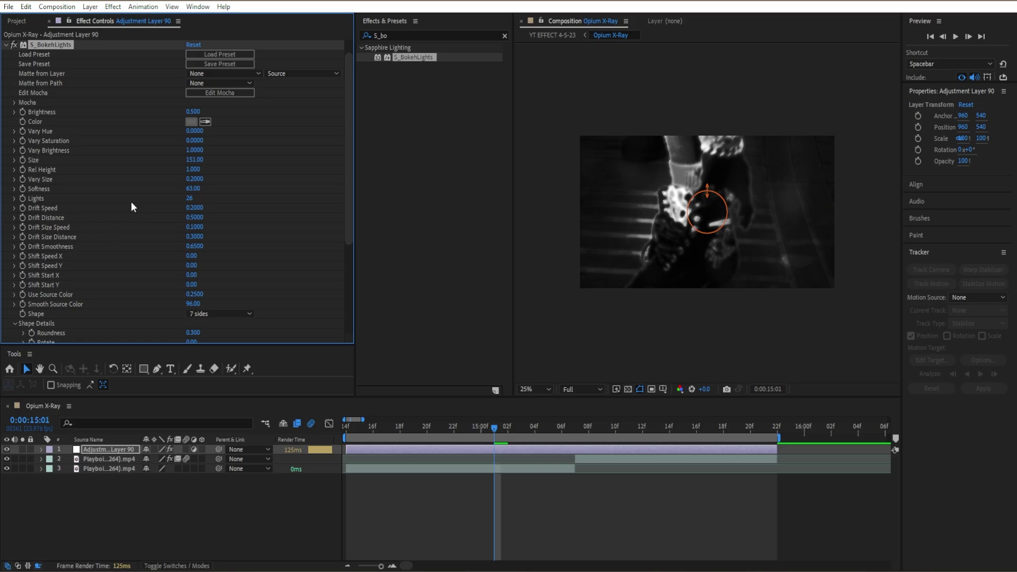
{"action": "left_click_drag", "start_coordinate": [214, 211], "coordinate": [360, 463]}
{"action": "left_click", "coordinate": [5, 45]}
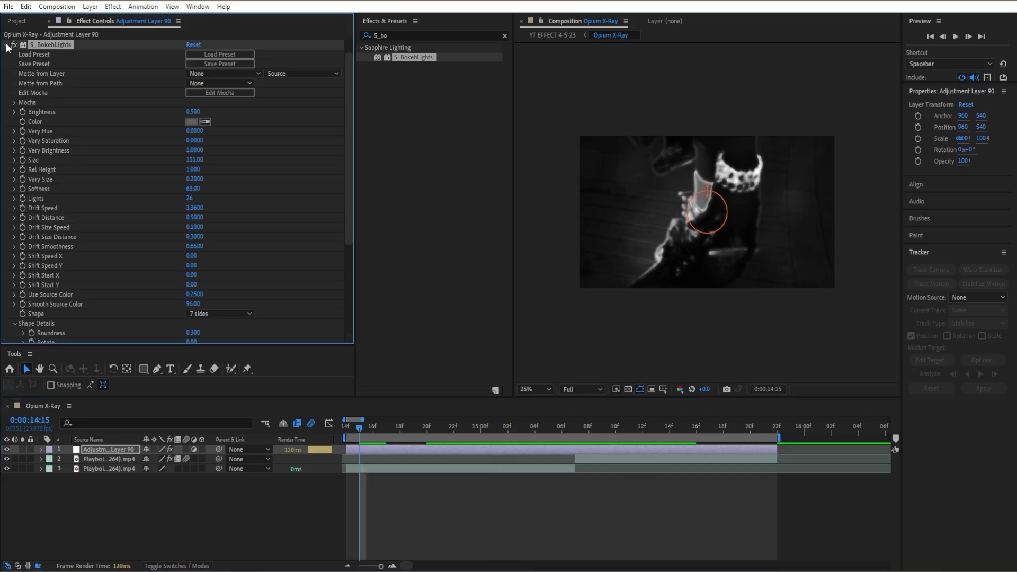
- Apply Noise to the adjustment layer with Use Color Noise off and Amount 41%
{"action": "left_click", "coordinate": [505, 37]}
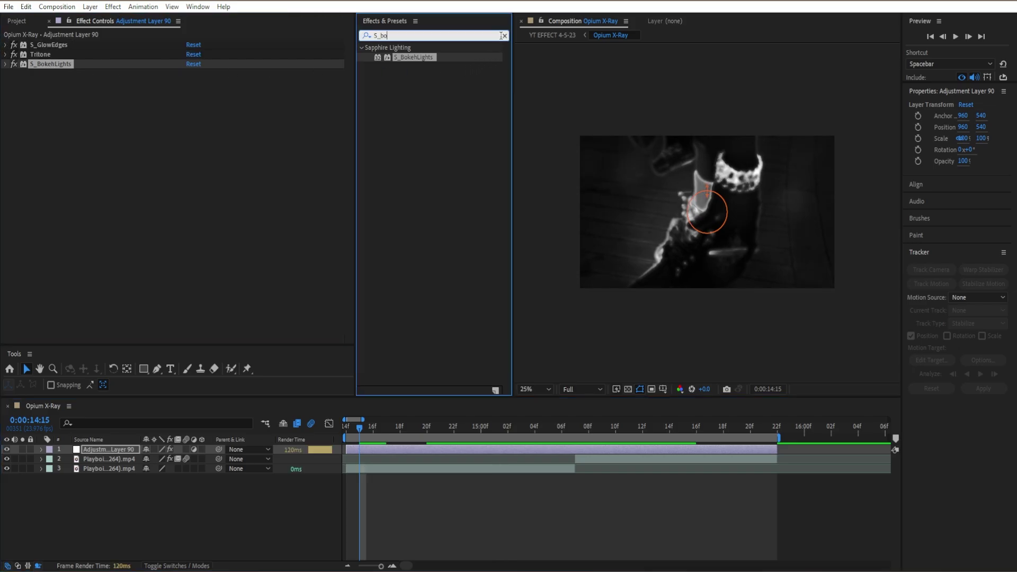
{"action": "type", "text": "noise"}
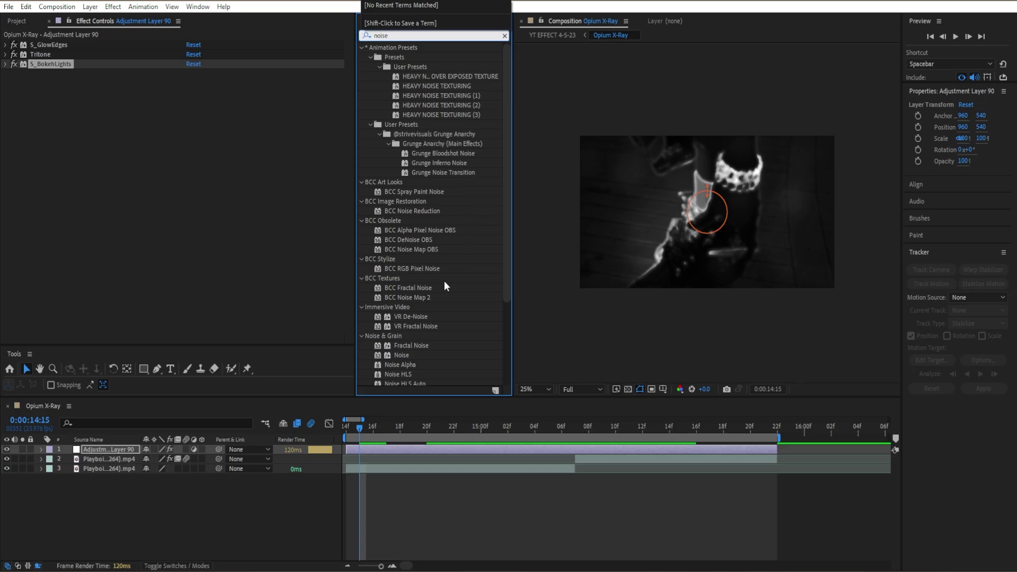
{"action": "scroll", "coordinate": [428, 299], "scroll_direction": "down", "scroll_amount": 3}
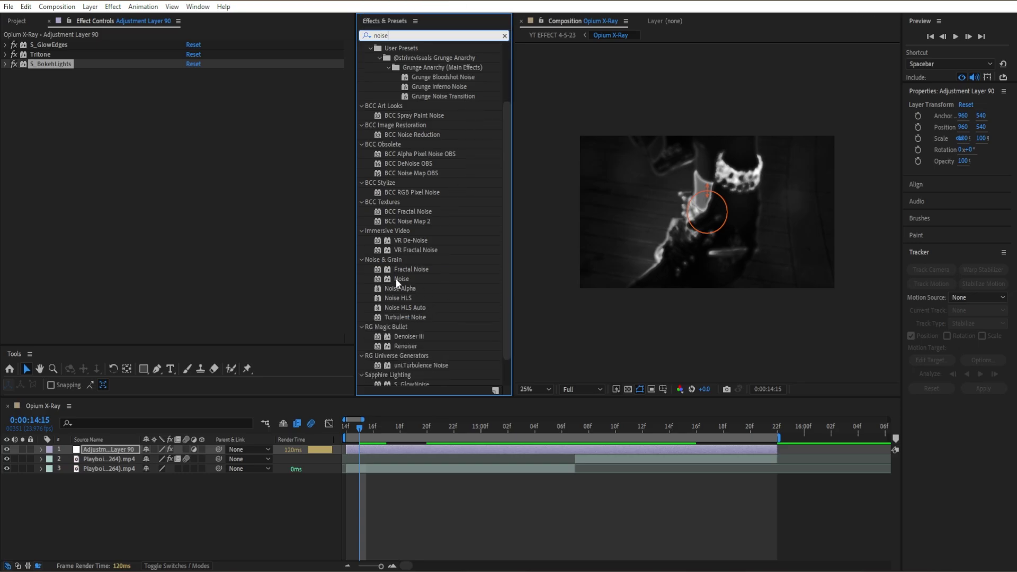
{"action": "left_click_drag", "start_coordinate": [402, 279], "coordinate": [212, 84]}
{"action": "left_click", "coordinate": [189, 93]}
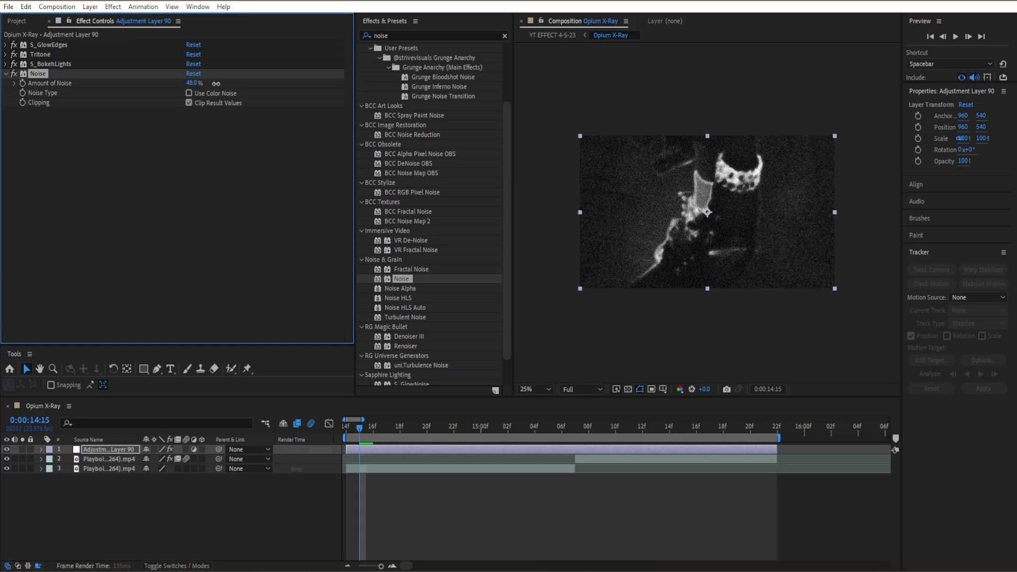
{"action": "left_click", "coordinate": [6, 74]}
{"action": "left_click", "coordinate": [51, 159]}
- Preview the grainy result, then return the playhead to 0:00:14:22
{"action": "key", "text": "space"}
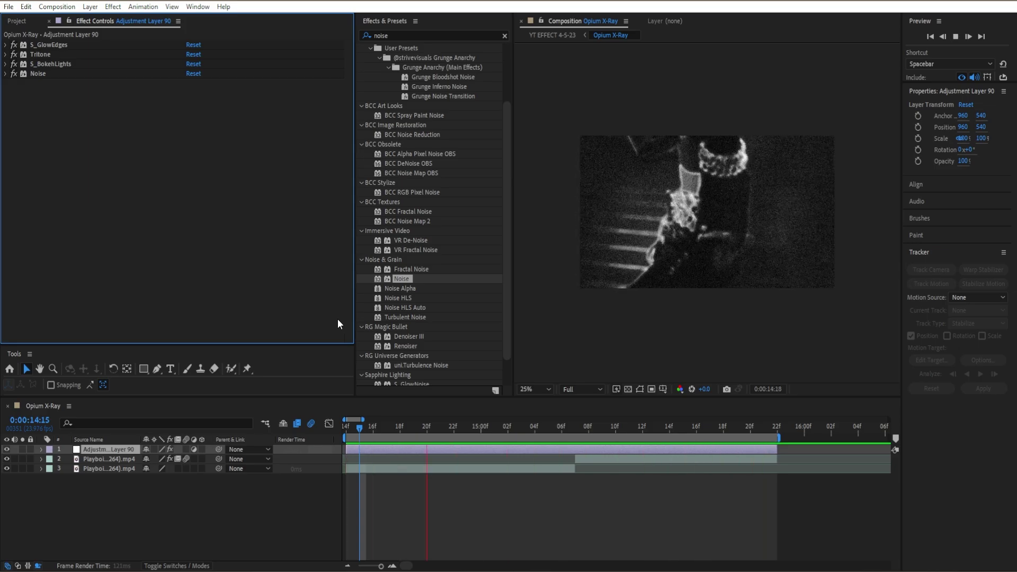
{"action": "key", "text": "space"}
{"action": "left_click_drag", "start_coordinate": [576, 431], "coordinate": [454, 451]}
- Apply S_Grunge with Stamp Density 280, Size 0.520 and Opacity 0.17
{"action": "left_click", "coordinate": [505, 35]}
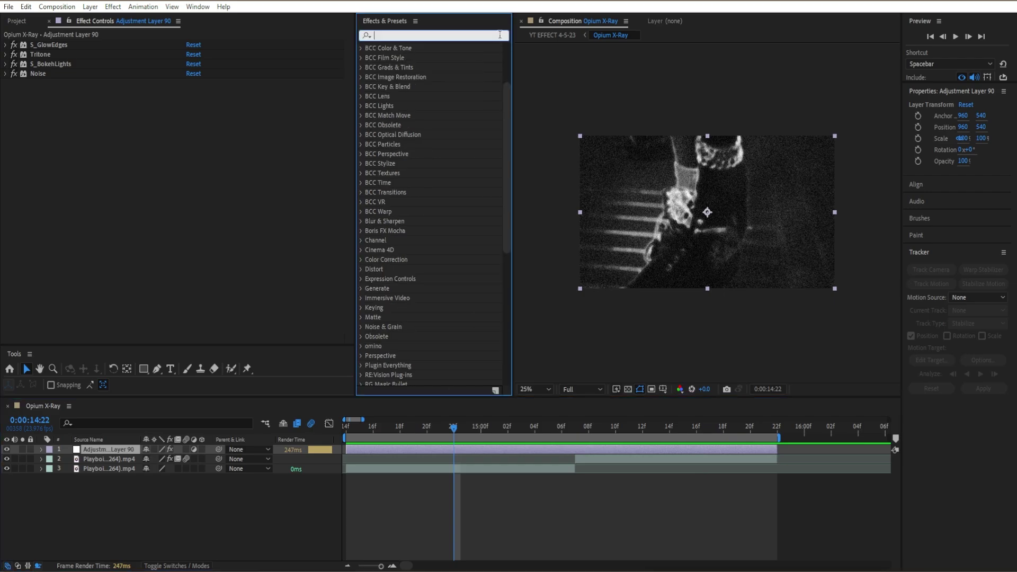
{"action": "type", "text": "S_gr"}
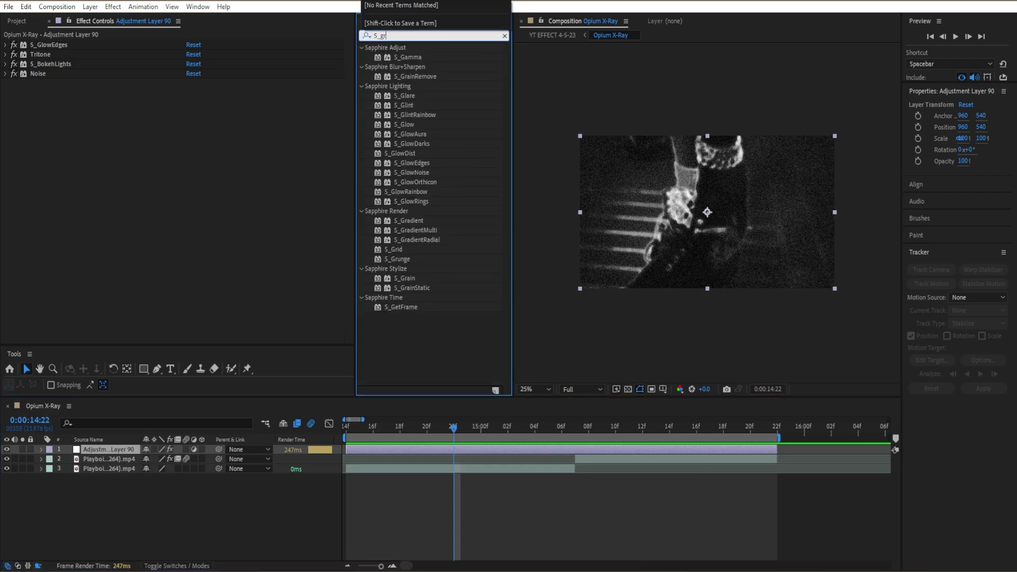
{"action": "left_click_drag", "start_coordinate": [392, 114], "coordinate": [218, 186]}
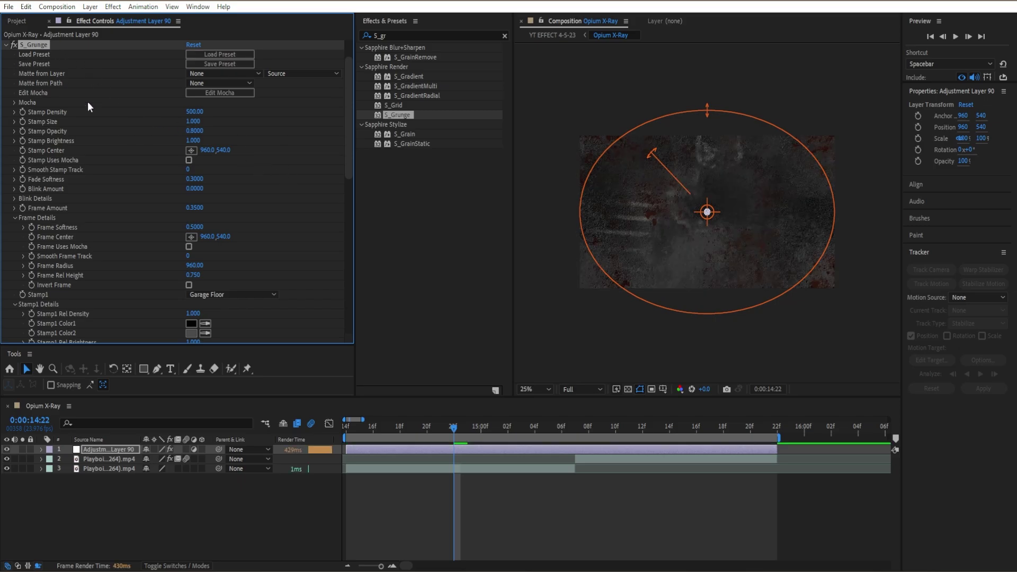
{"action": "left_click_drag", "start_coordinate": [194, 131], "coordinate": [182, 114]}
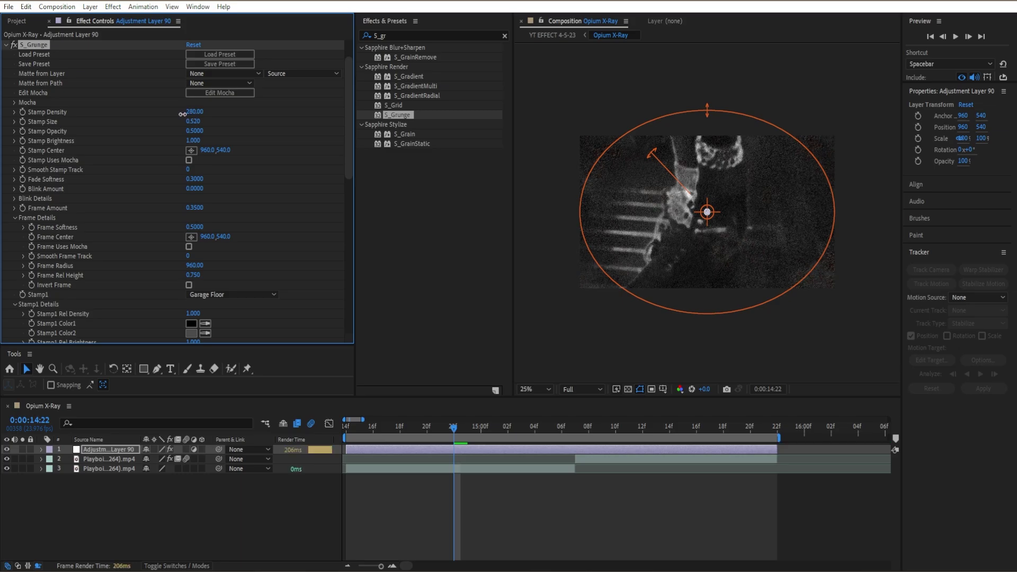
- Move S_Grunge up to sit right after S_GlowEdges, above Tritone
{"action": "left_click", "coordinate": [7, 45]}
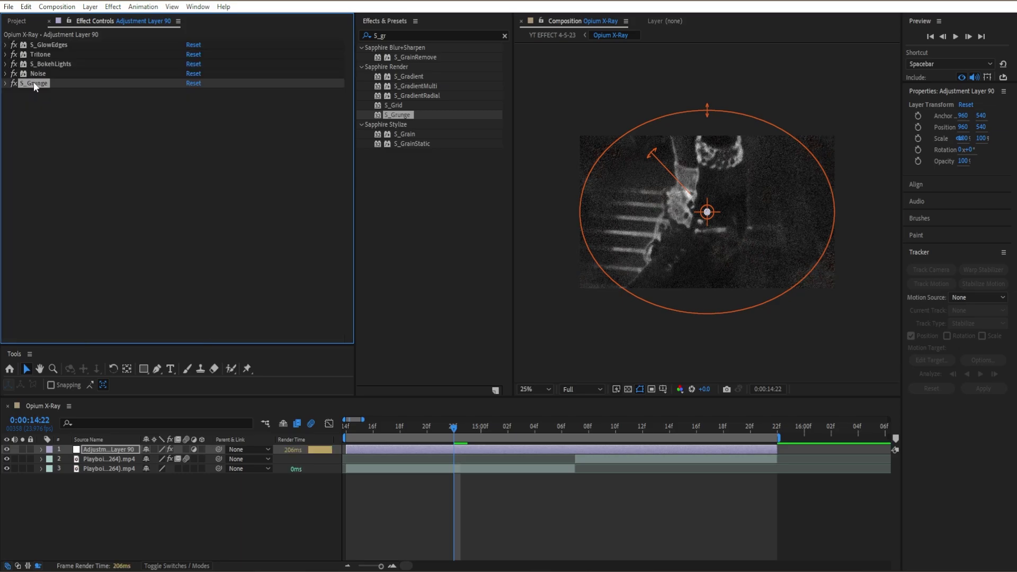
{"action": "left_click_drag", "start_coordinate": [33, 82], "coordinate": [43, 54]}
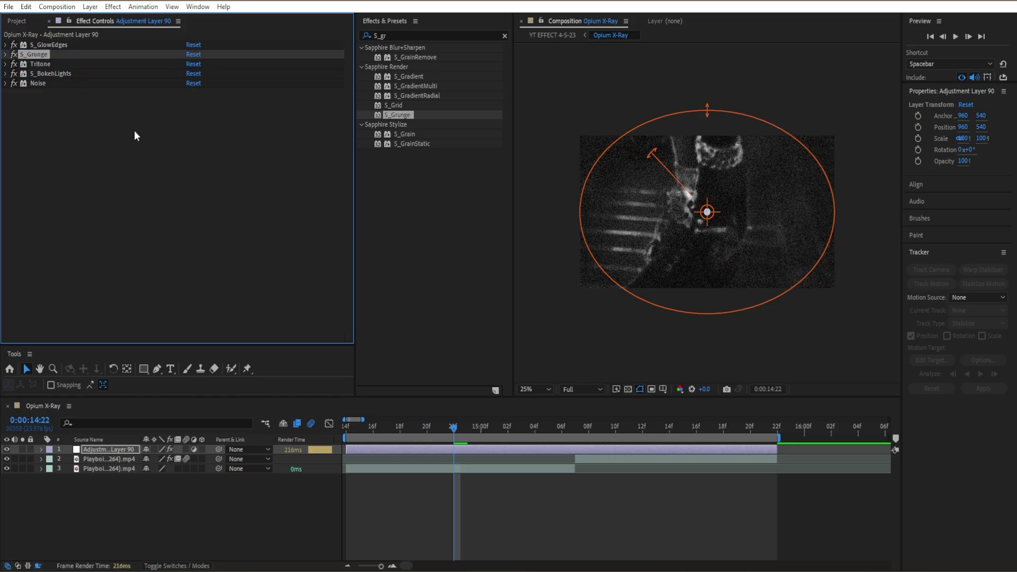
{"action": "left_click", "coordinate": [5, 54]}
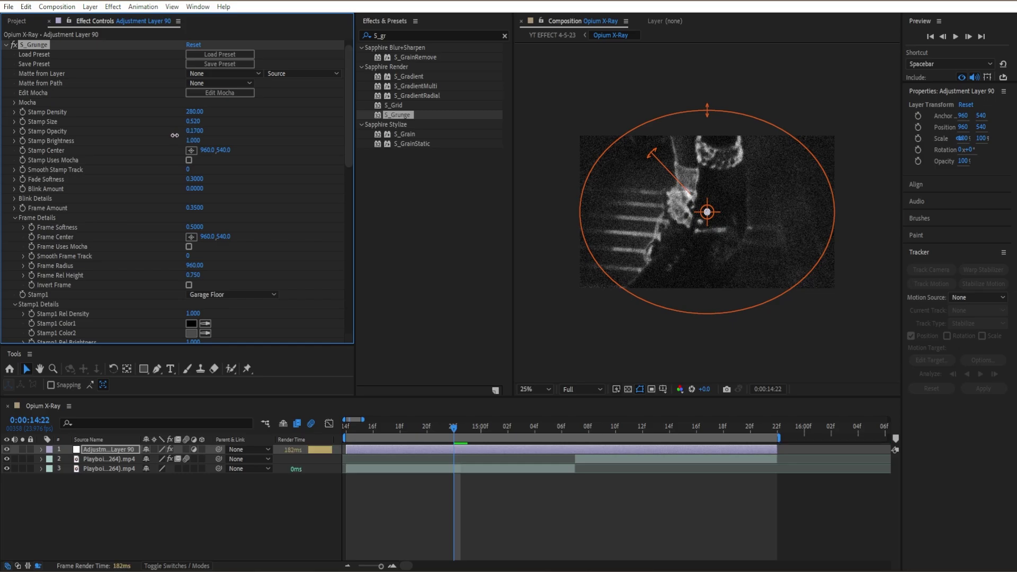
{"action": "key", "text": "ctrl+grave"}
{"action": "key", "text": "space"}
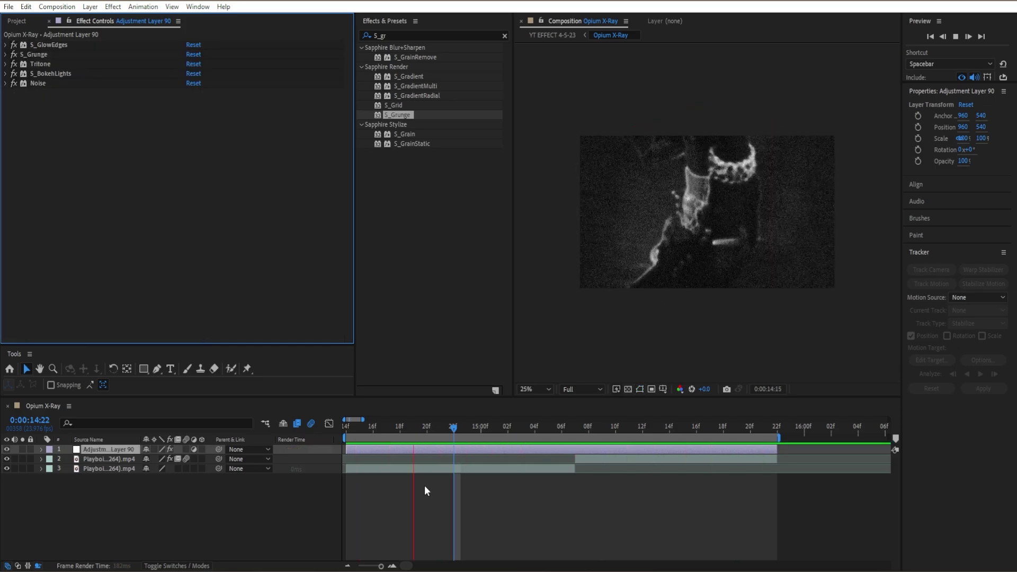